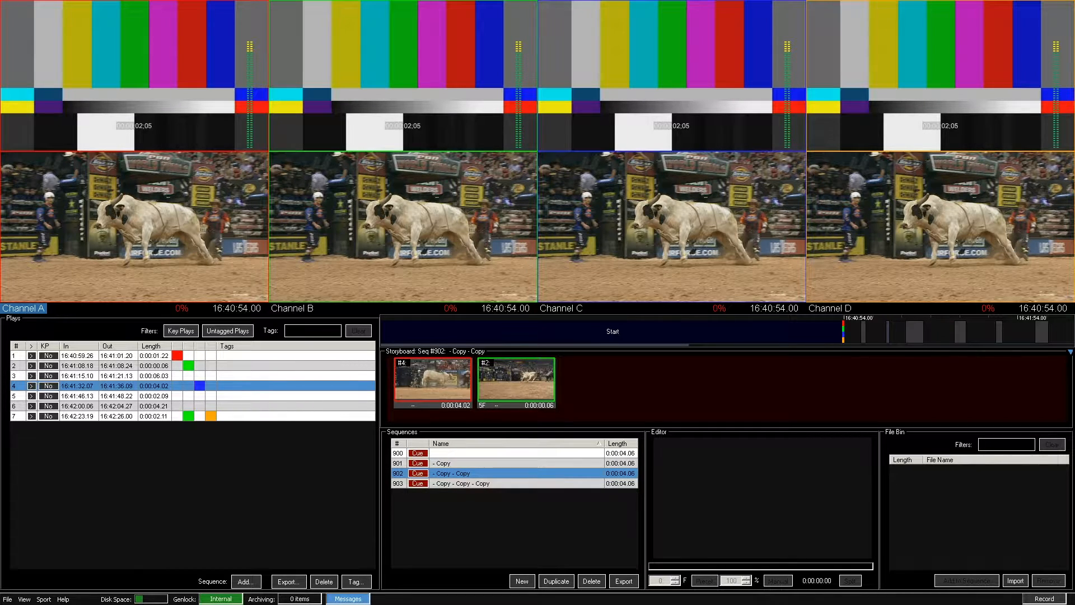
- Start a new archiving preset in the Import / Export preferences
{"action": "left_click", "coordinate": [24, 599]}
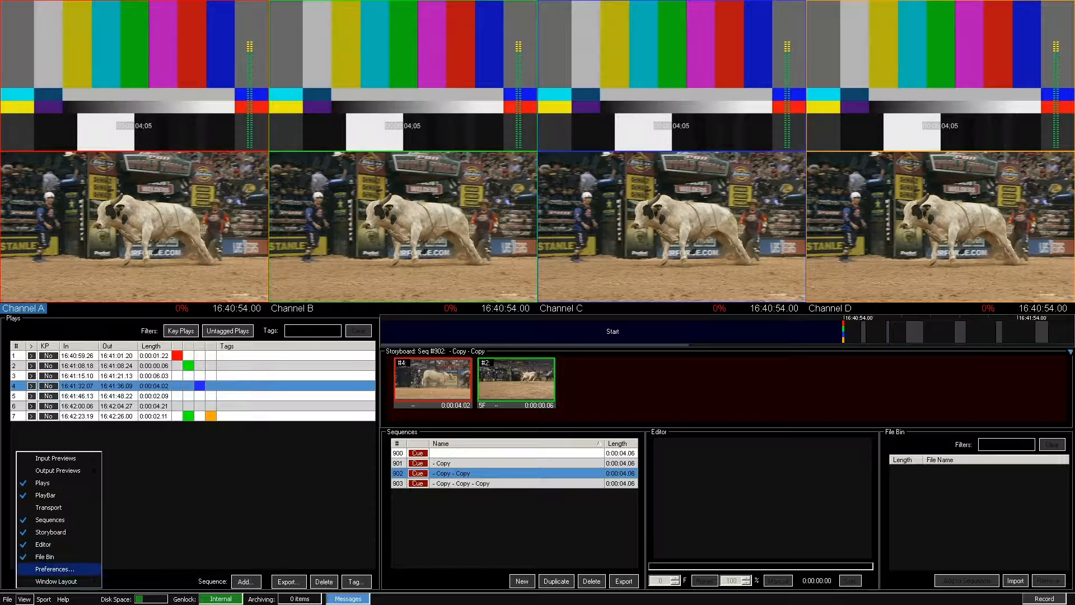
{"action": "left_click", "coordinate": [45, 569]}
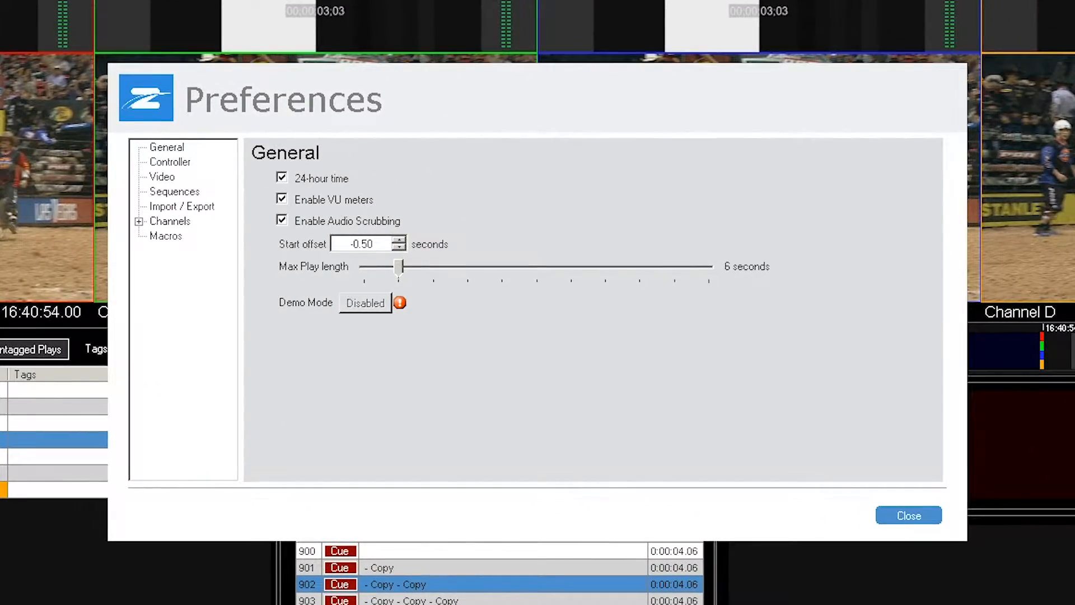
{"action": "left_click", "coordinate": [181, 207]}
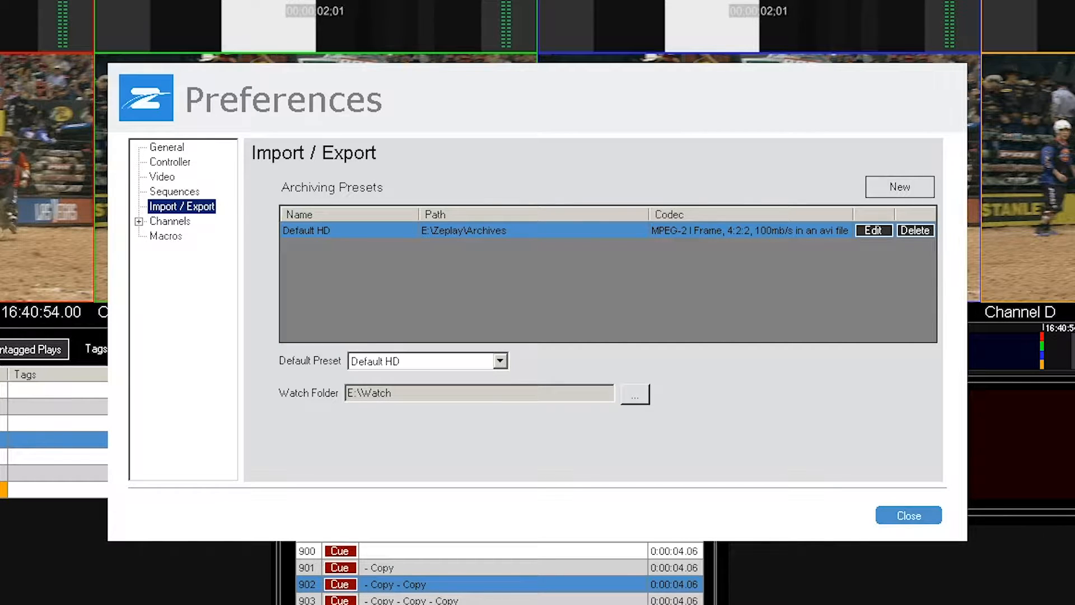
{"action": "left_click", "coordinate": [900, 187]}
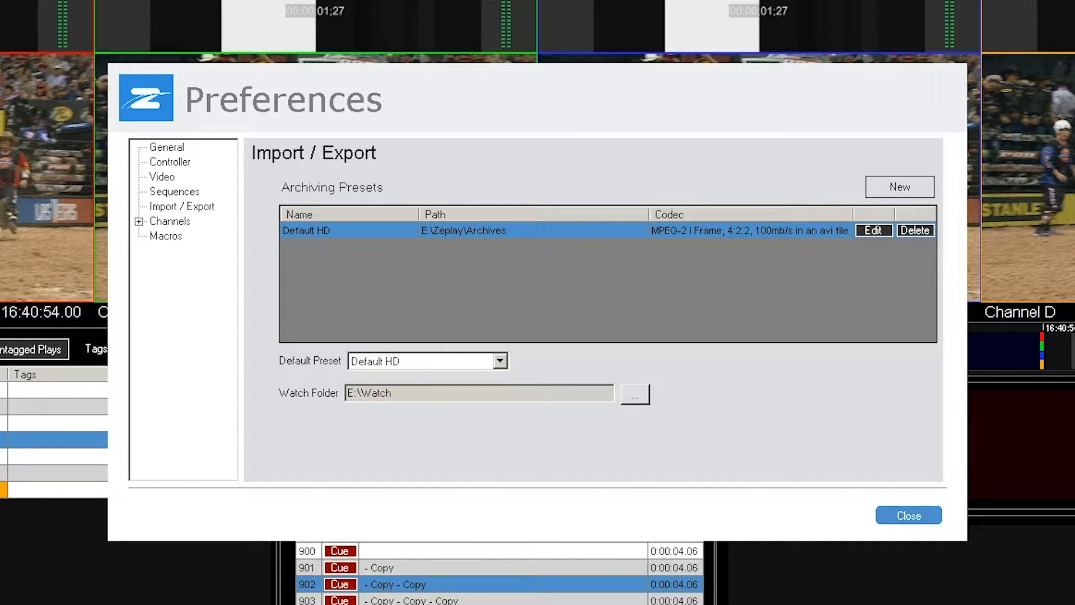
{"action": "left_click", "coordinate": [900, 186]}
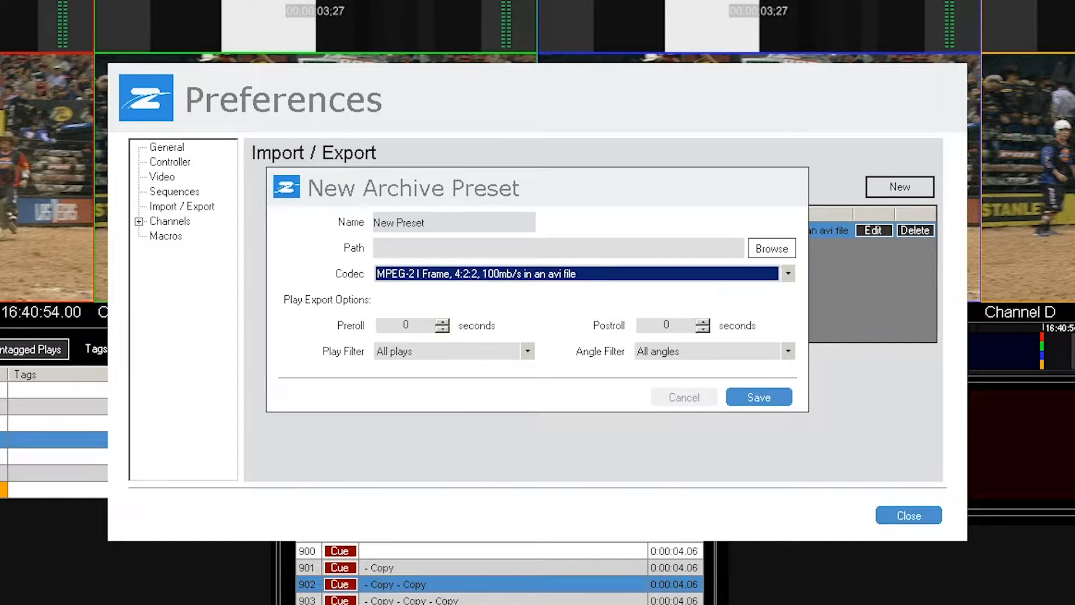
- Name the new archive preset Shared Edit
{"action": "left_click", "coordinate": [425, 223]}
{"action": "key", "text": "BackSpace"}
{"action": "key", "text": "BackSpace"}
{"action": "key", "text": "BackSpace"}
{"action": "key", "text": "BackSpace"}
{"action": "key", "text": "BackSpace"}
{"action": "key", "text": "BackSpace"}
{"action": "key", "text": "BackSpace"}
{"action": "key", "text": "BackSpace"}
{"action": "key", "text": "BackSpace"}
{"action": "key", "text": "BackSpace"}
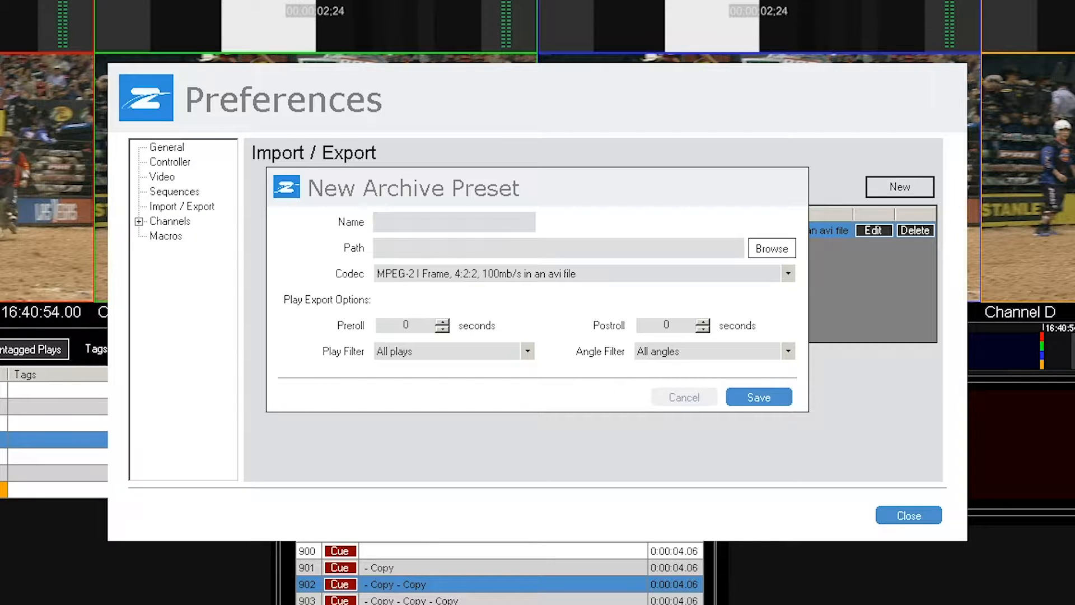
{"action": "type", "text": "Shared EDIT"}
{"action": "key", "text": "BackSpace"}
{"action": "key", "text": "BackSpace"}
{"action": "key", "text": "BackSpace"}
{"action": "type", "text": "dit"}
- Set the preset's path to the desktop folder 4.2 Archive Presets and its codec to Apple ProRes422 (LT), 10 bit 4:2:2 in a mov file
{"action": "left_click", "coordinate": [772, 248]}
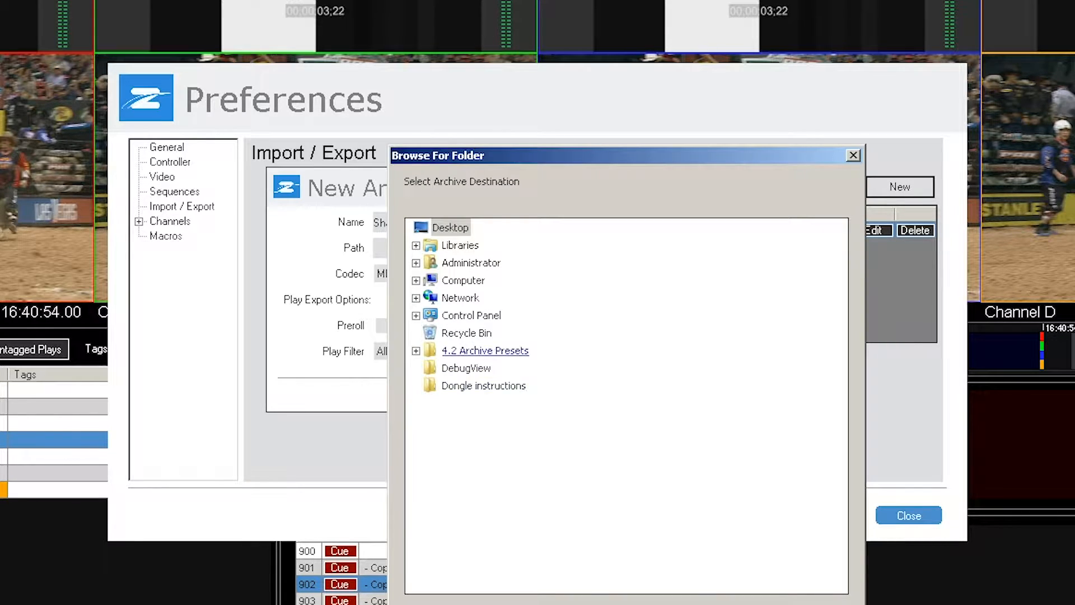
{"action": "left_click", "coordinate": [485, 350]}
{"action": "key", "text": "Return"}
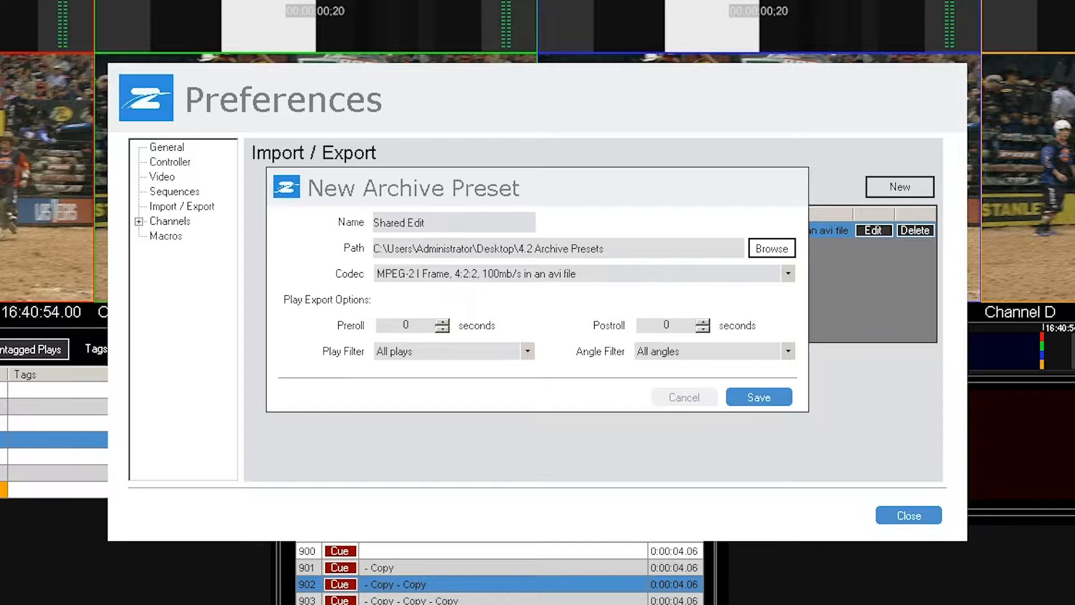
{"action": "left_click", "coordinate": [788, 273]}
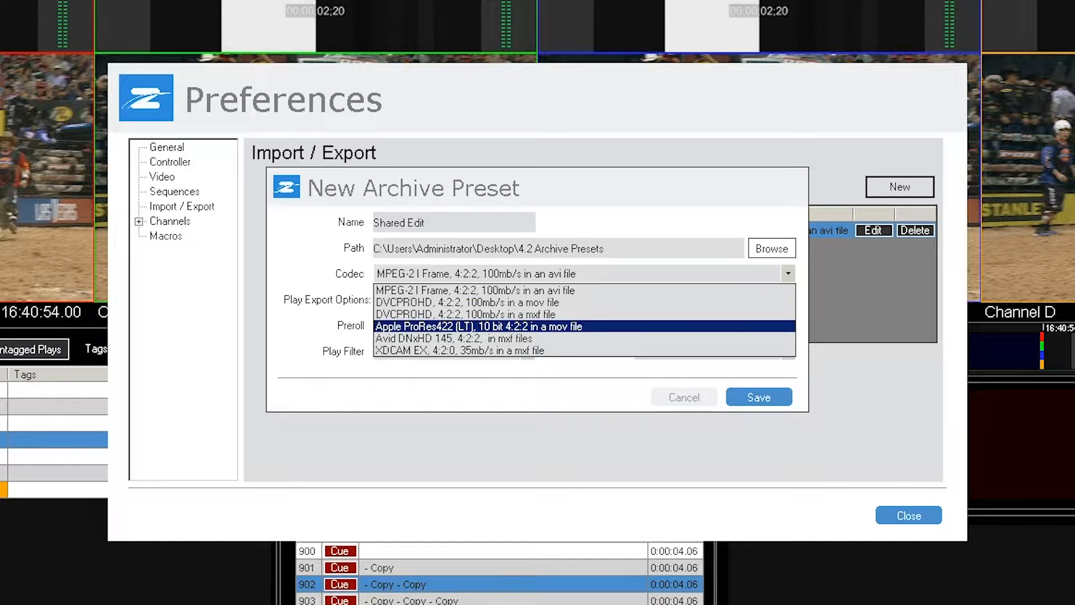
{"action": "left_click", "coordinate": [584, 327]}
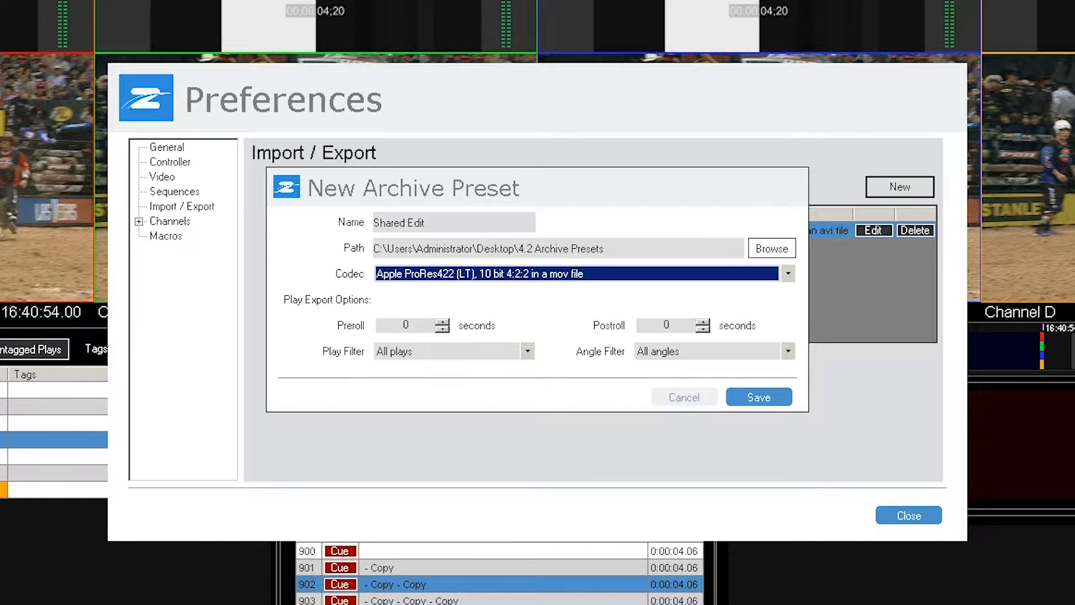
- Set the preset's preroll and postroll to 5 seconds each
{"action": "double_click", "coordinate": [406, 325]}
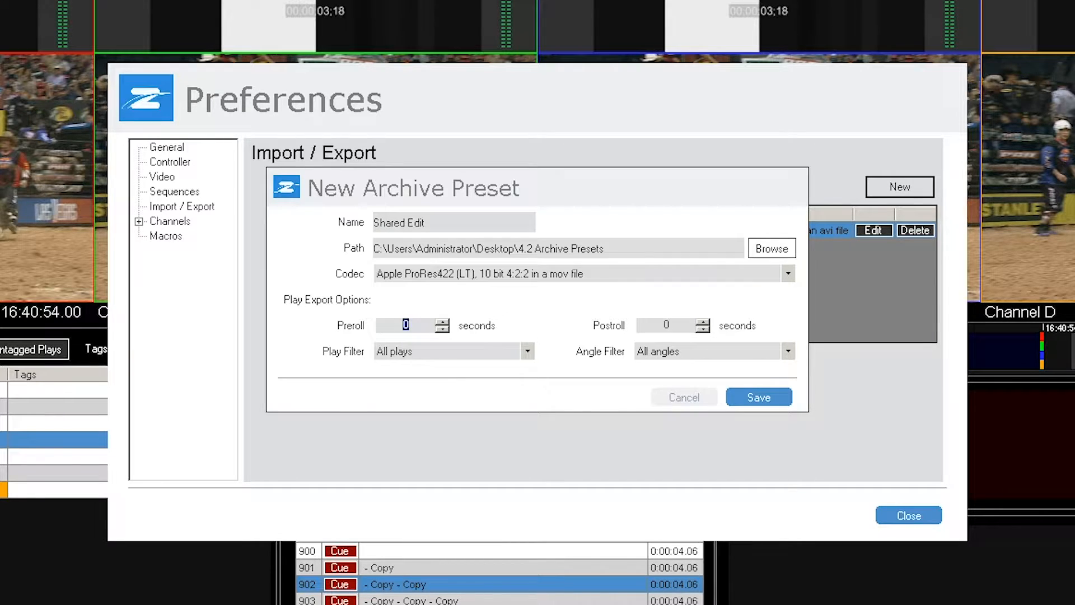
{"action": "type", "text": "5"}
{"action": "double_click", "coordinate": [666, 325]}
{"action": "type", "text": "5"}
- Limit the preset to Selected plays and Only good angles, and save it
{"action": "left_click", "coordinate": [527, 352]}
{"action": "left_click", "coordinate": [409, 391]}
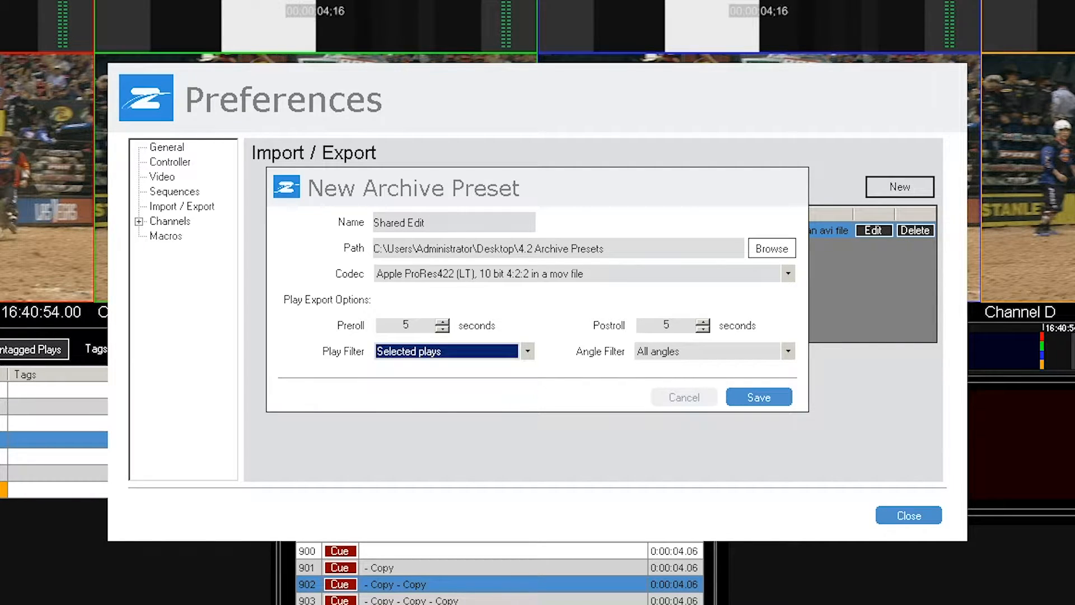
{"action": "left_click", "coordinate": [788, 351]}
{"action": "left_click", "coordinate": [675, 379]}
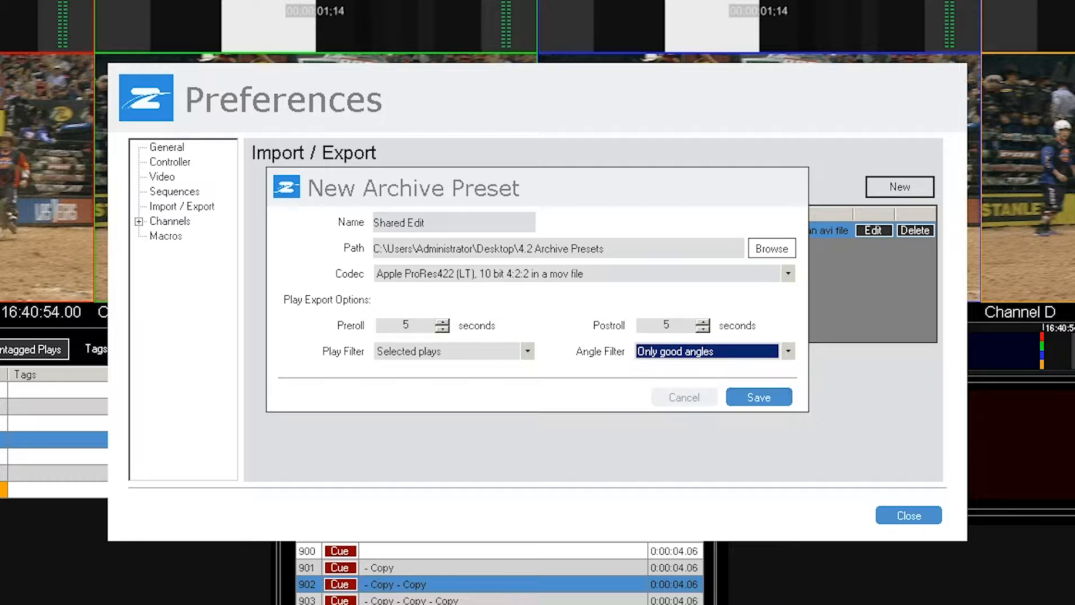
{"action": "left_click", "coordinate": [759, 397]}
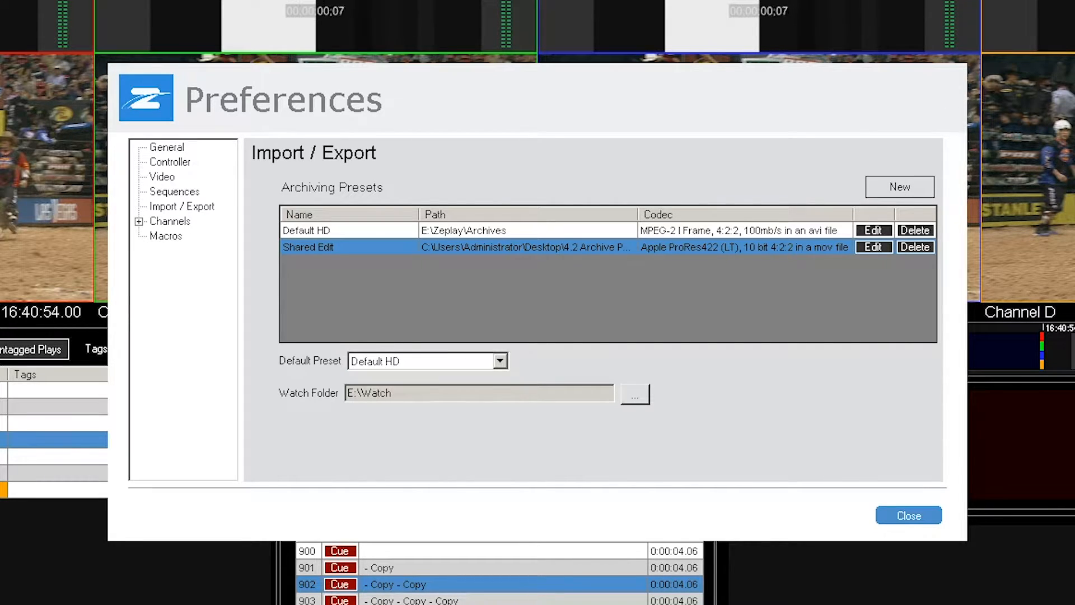
- Compare the Default HD and Shared Edit entries in the archiving presets list and close the preferences
{"action": "left_click", "coordinate": [349, 230]}
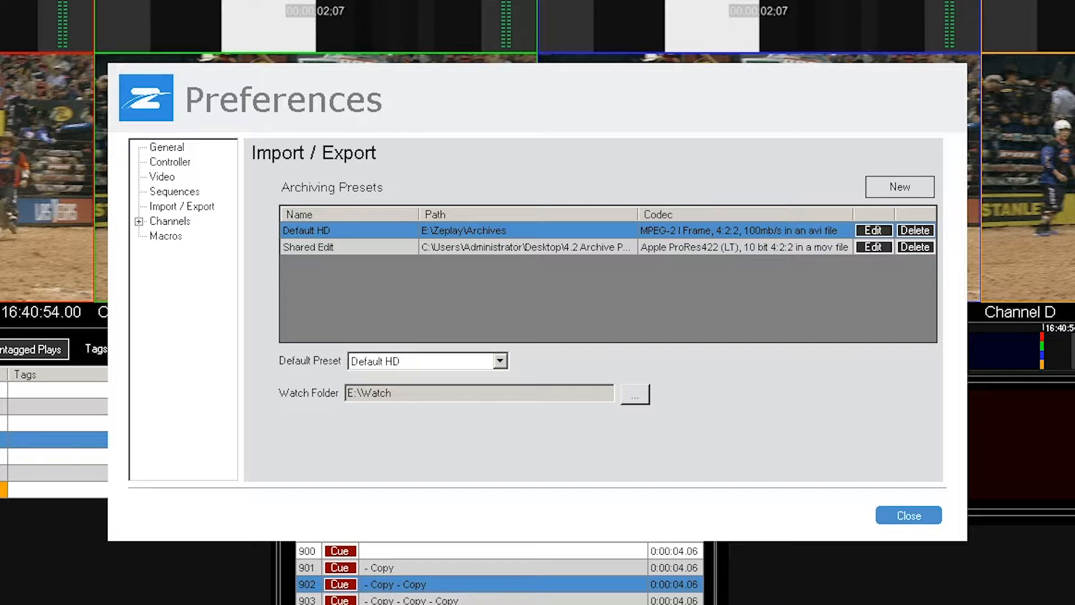
{"action": "left_click", "coordinate": [348, 247]}
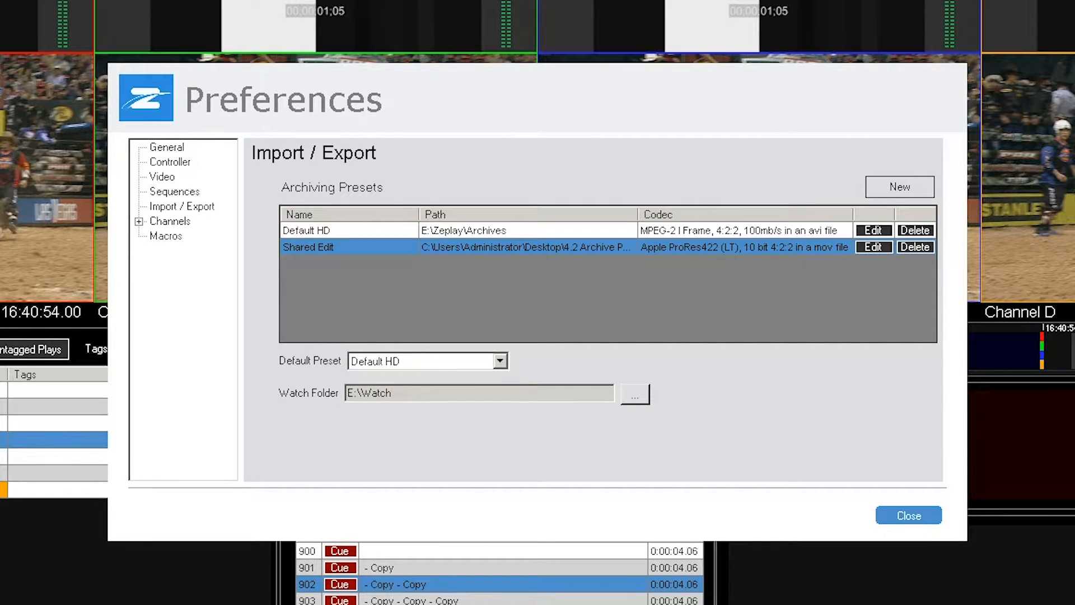
{"action": "left_click", "coordinate": [908, 515]}
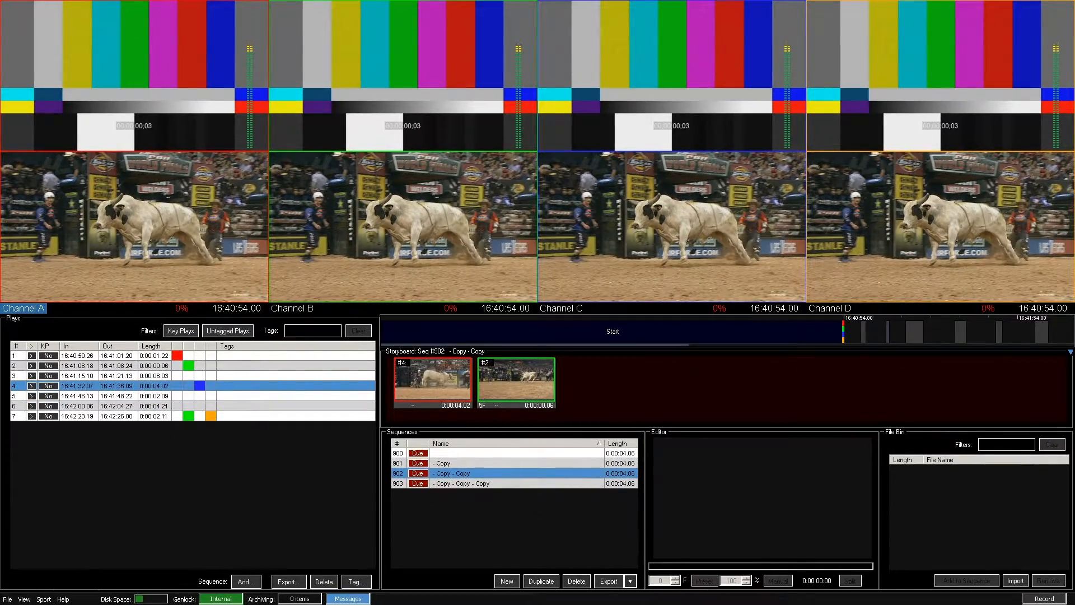
- Export plays 1 and 2 with the Shared Edit preset, and again with the Default HD preset
{"action": "left_click_drag", "start_coordinate": [280, 356], "coordinate": [280, 365]}
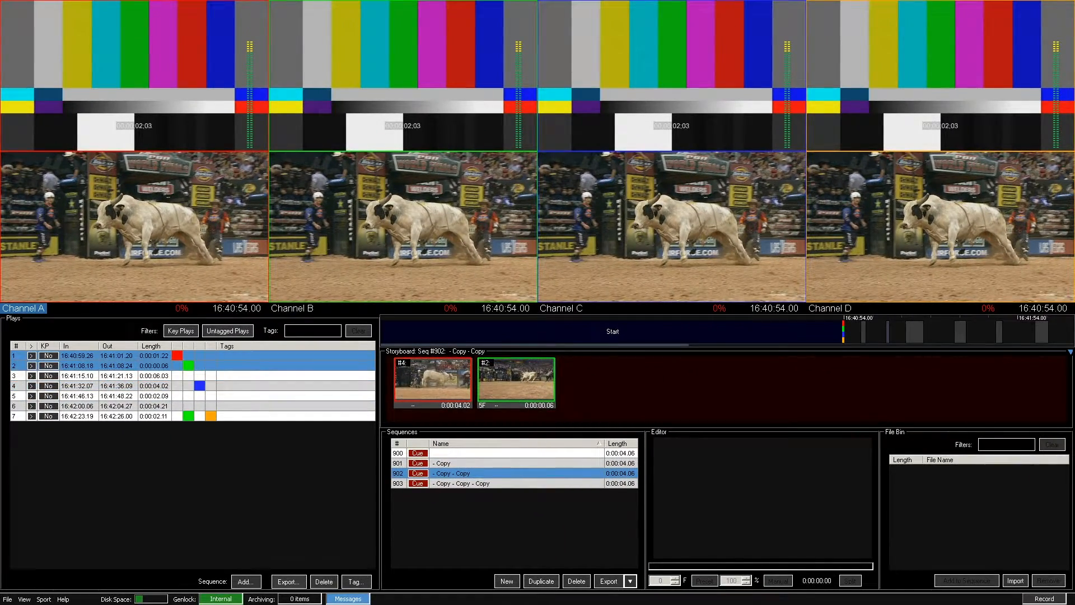
{"action": "left_click", "coordinate": [289, 582]}
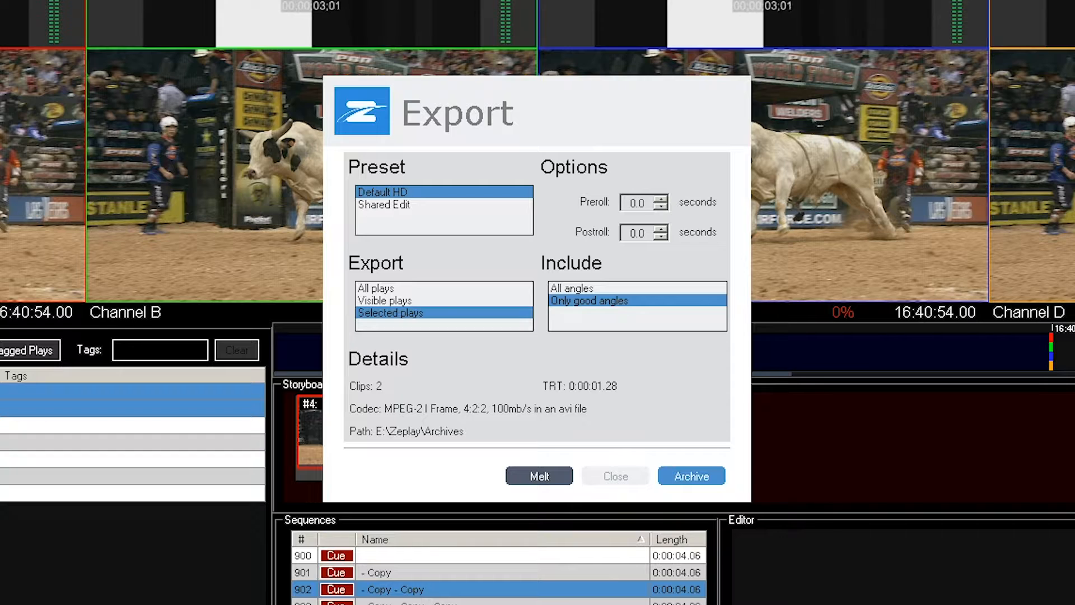
{"action": "left_click", "coordinate": [384, 205]}
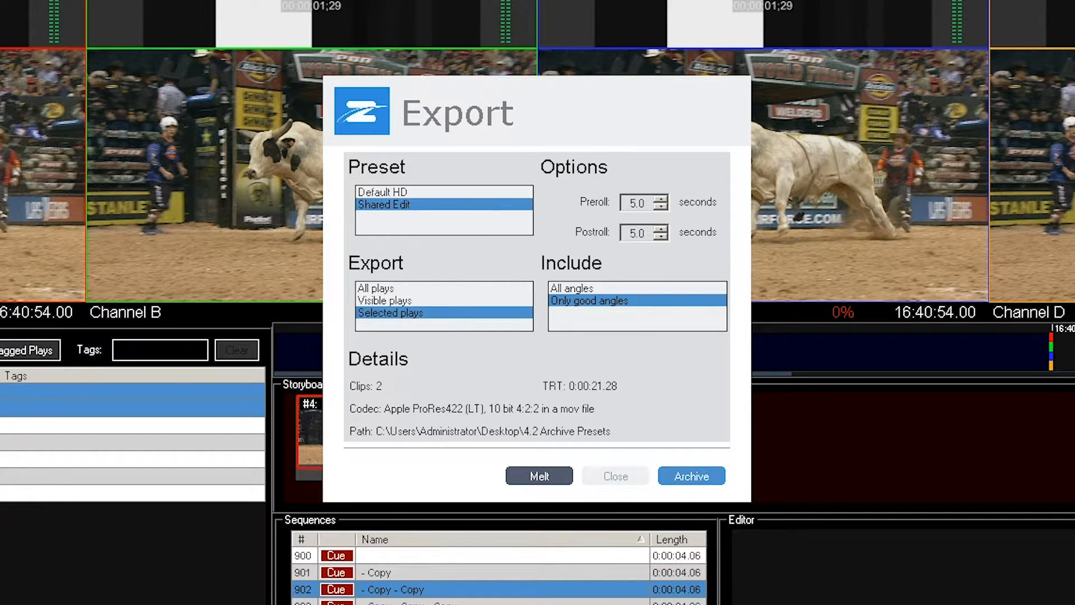
{"action": "left_click", "coordinate": [633, 203]}
{"action": "key", "text": "Tab"}
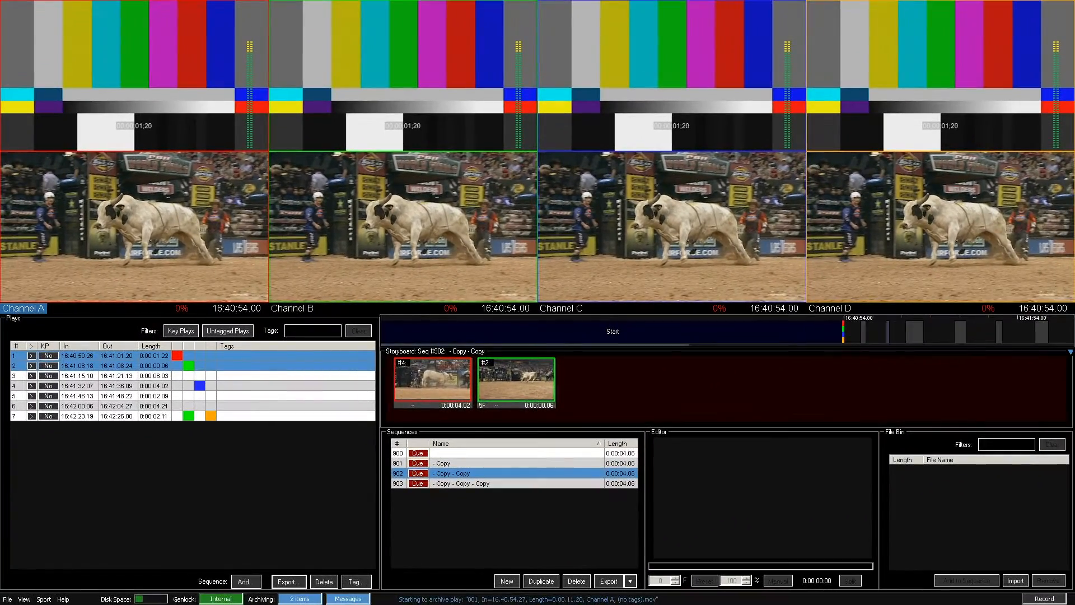
{"action": "left_click", "coordinate": [289, 581]}
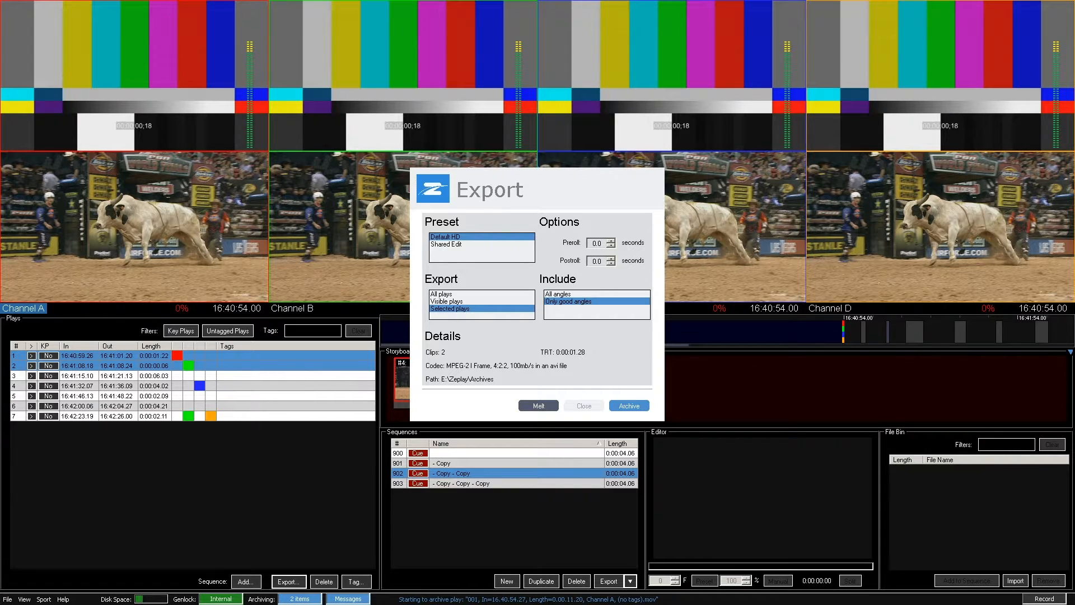
{"action": "left_click", "coordinate": [630, 406]}
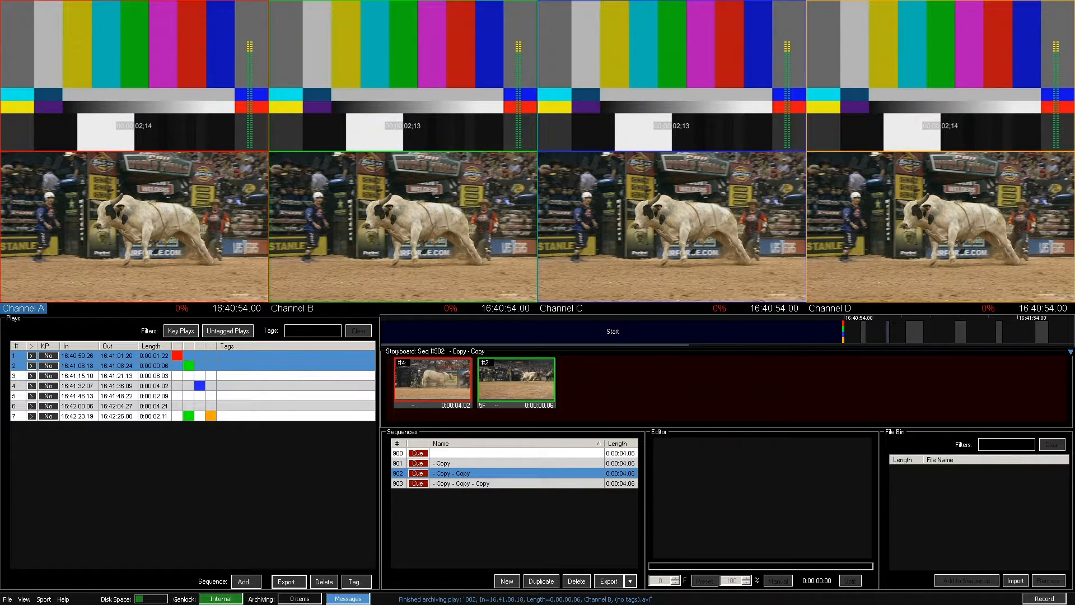
- Export sequence 900 with the default preset, and again with the Shared Edit preset
{"action": "left_click", "coordinate": [516, 453]}
{"action": "left_click", "coordinate": [609, 581]}
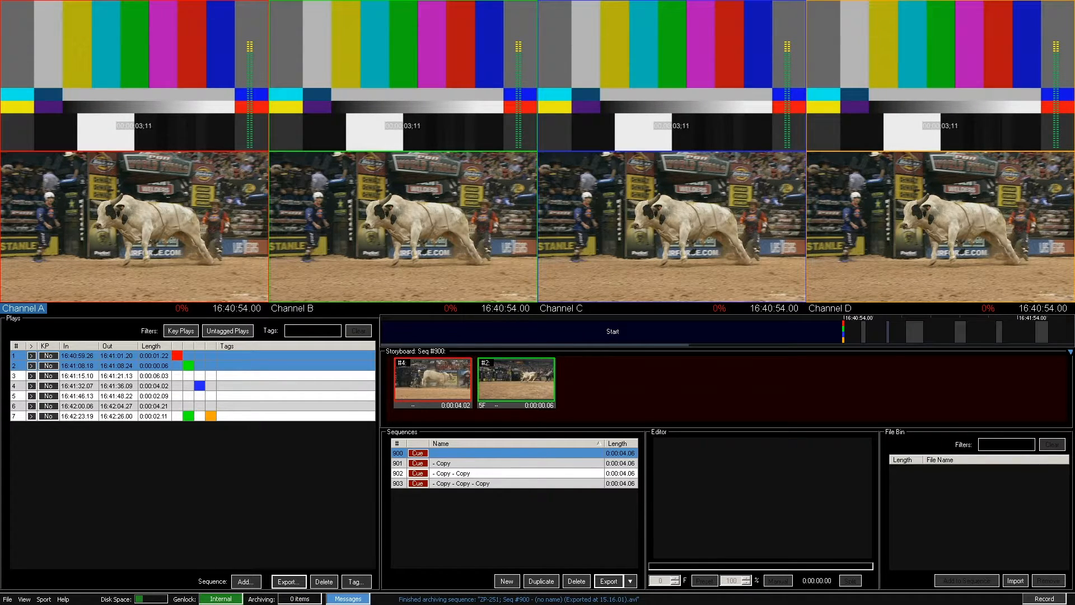
{"action": "left_click", "coordinate": [629, 581]}
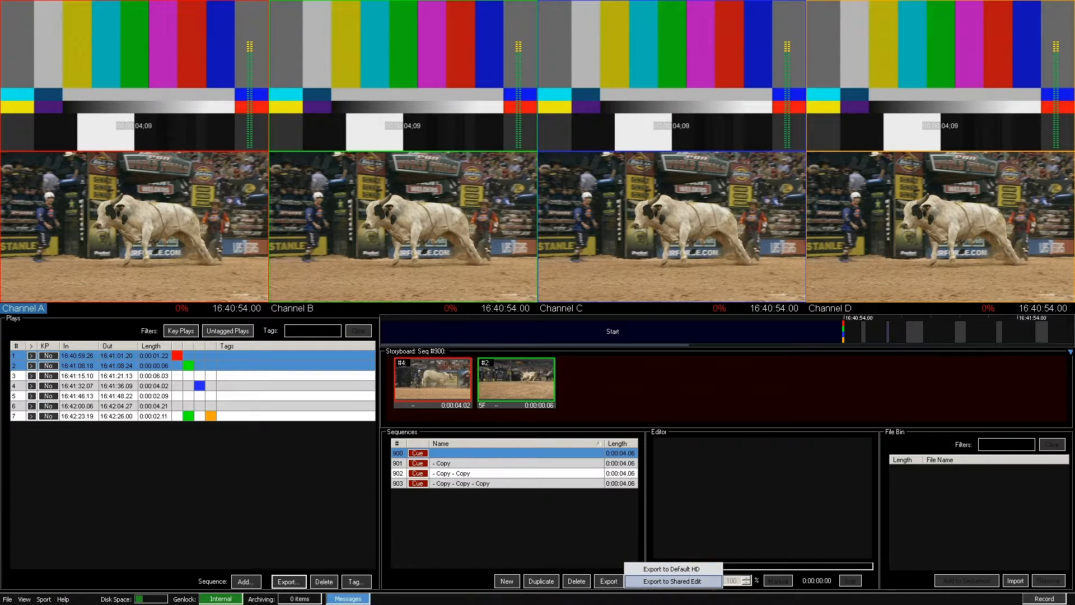
{"action": "left_click", "coordinate": [672, 581]}
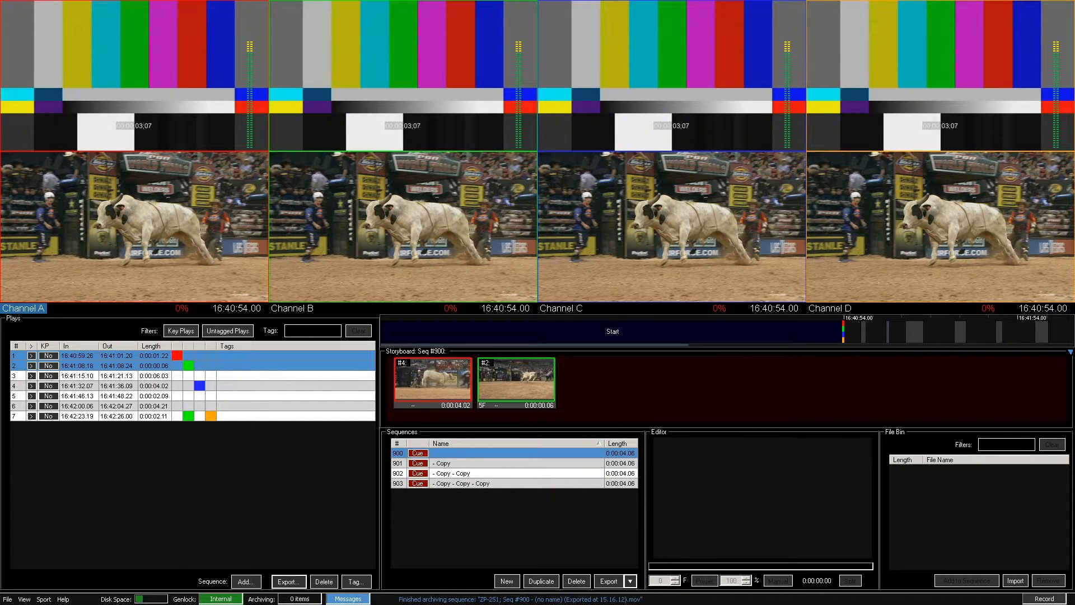
- Show the Keyboard triggers in the Macros preferences
{"action": "left_click", "coordinate": [24, 599]}
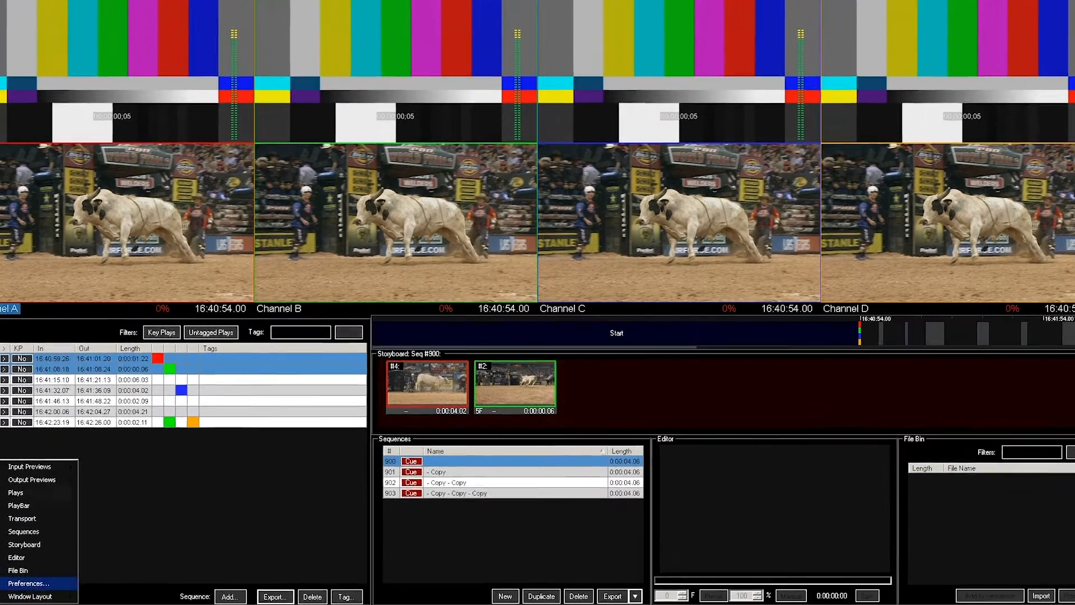
{"action": "left_click", "coordinate": [28, 581]}
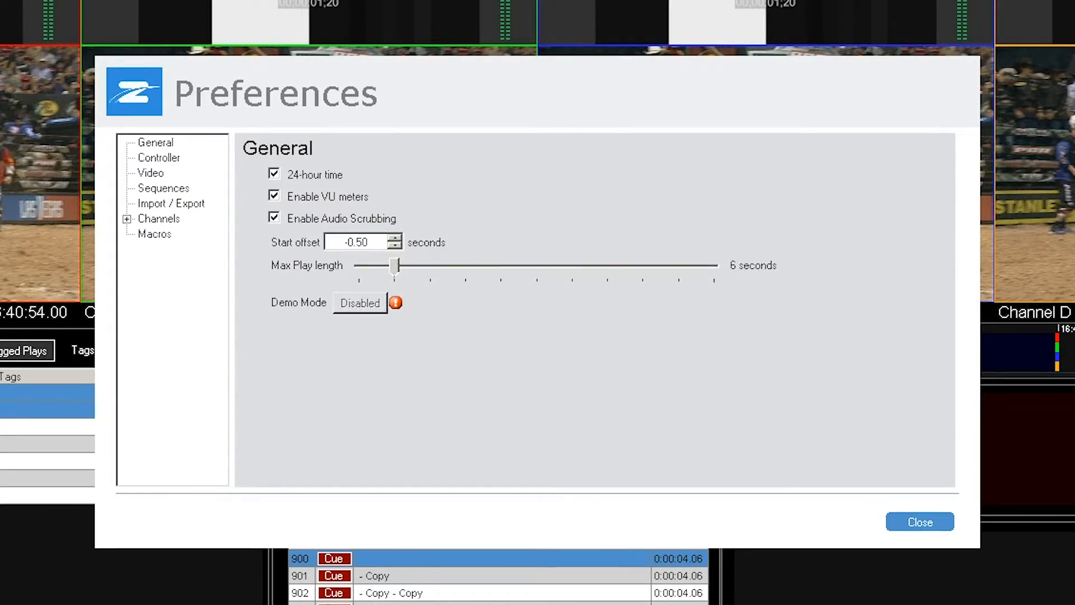
{"action": "left_click", "coordinate": [209, 244]}
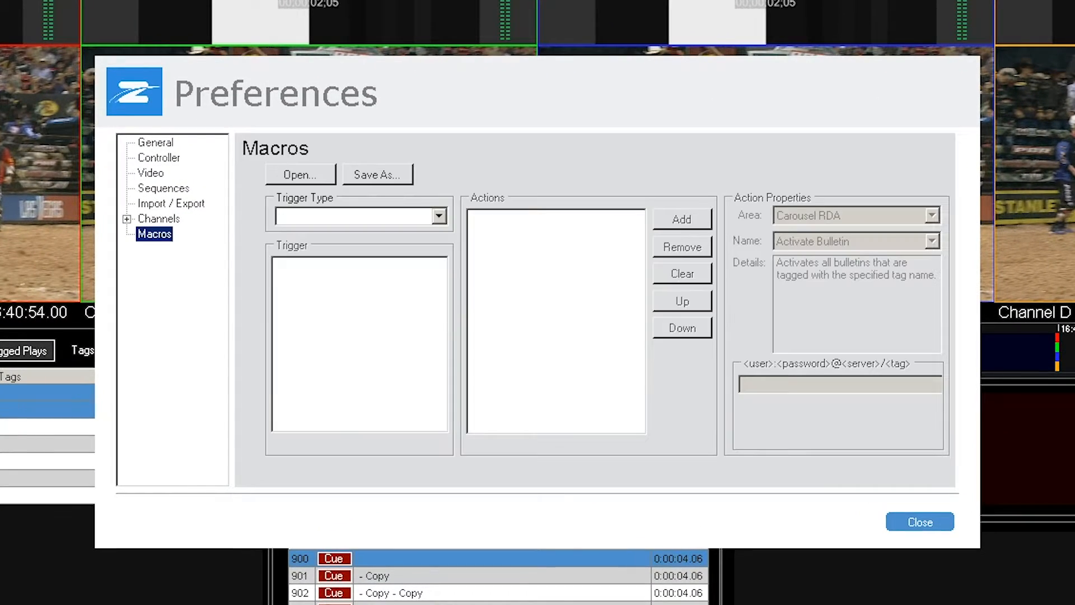
{"action": "left_click", "coordinate": [453, 229]}
{"action": "left_click", "coordinate": [299, 234]}
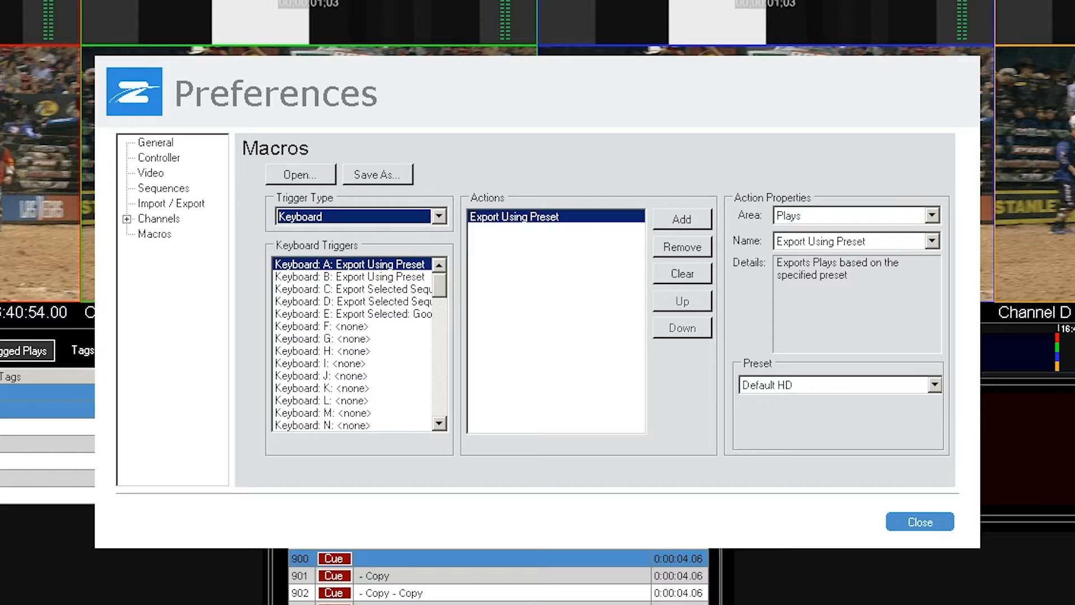
- Check the export preset of keyboard trigger A, and set the preset of trigger B to Shared Edit
{"action": "left_click", "coordinate": [350, 265]}
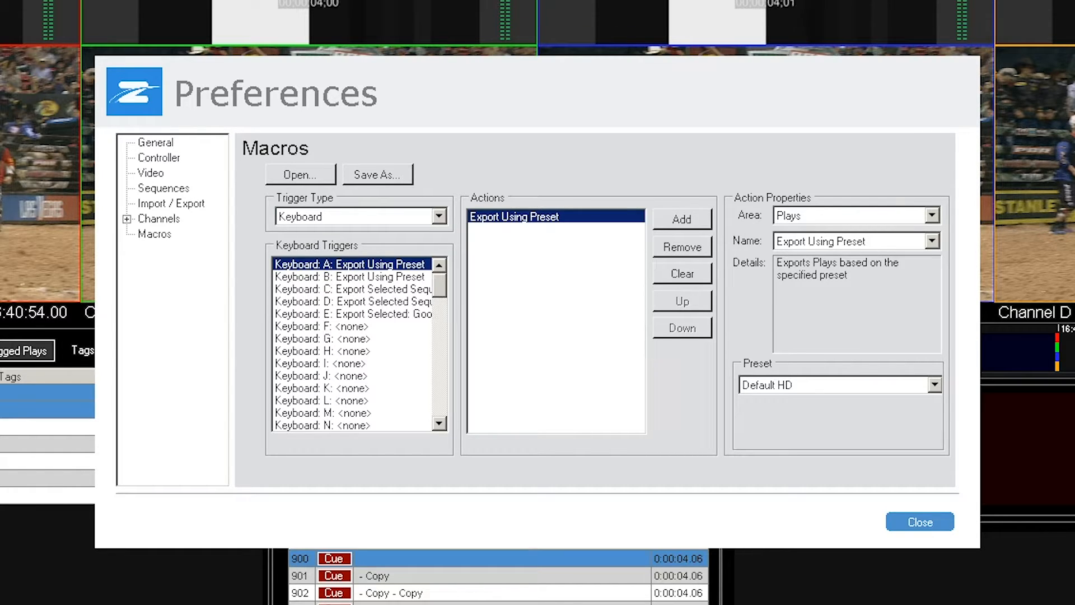
{"action": "left_click", "coordinate": [935, 385]}
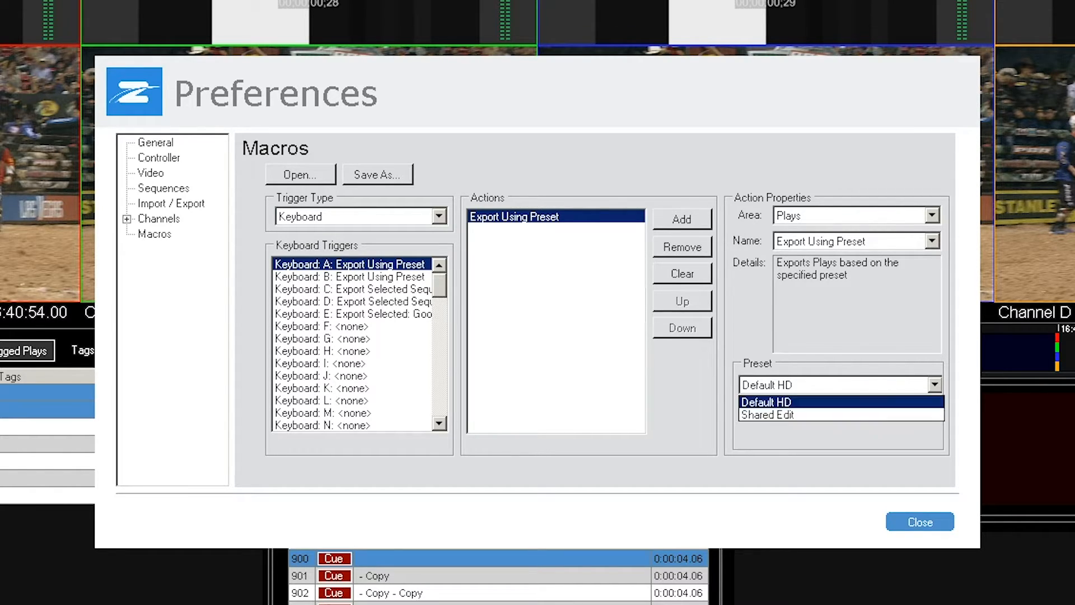
{"action": "left_click", "coordinate": [935, 385]}
{"action": "left_click", "coordinate": [350, 276]}
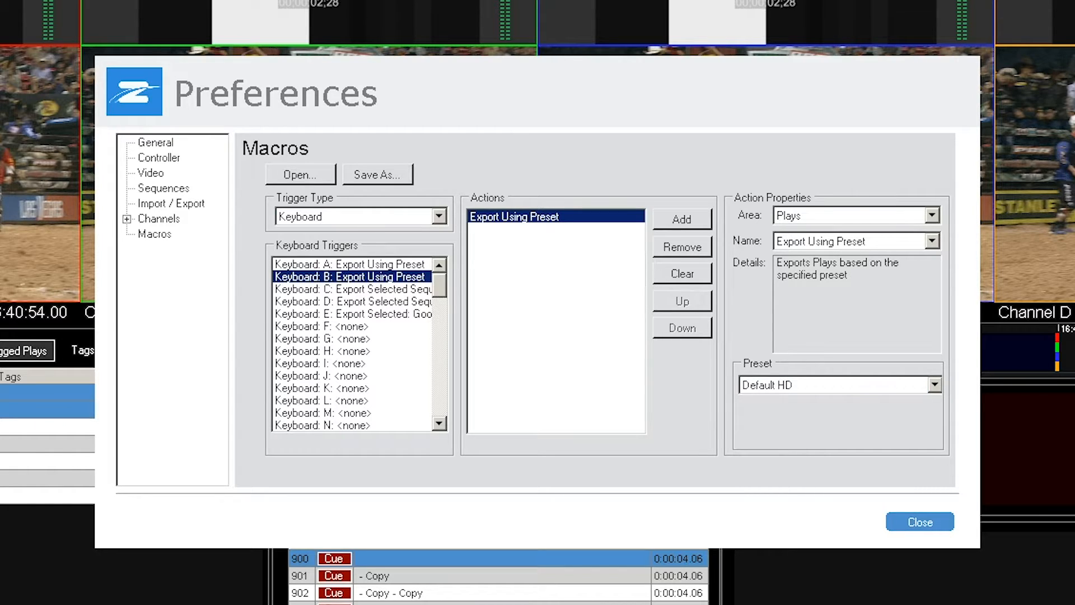
{"action": "left_click", "coordinate": [934, 385]}
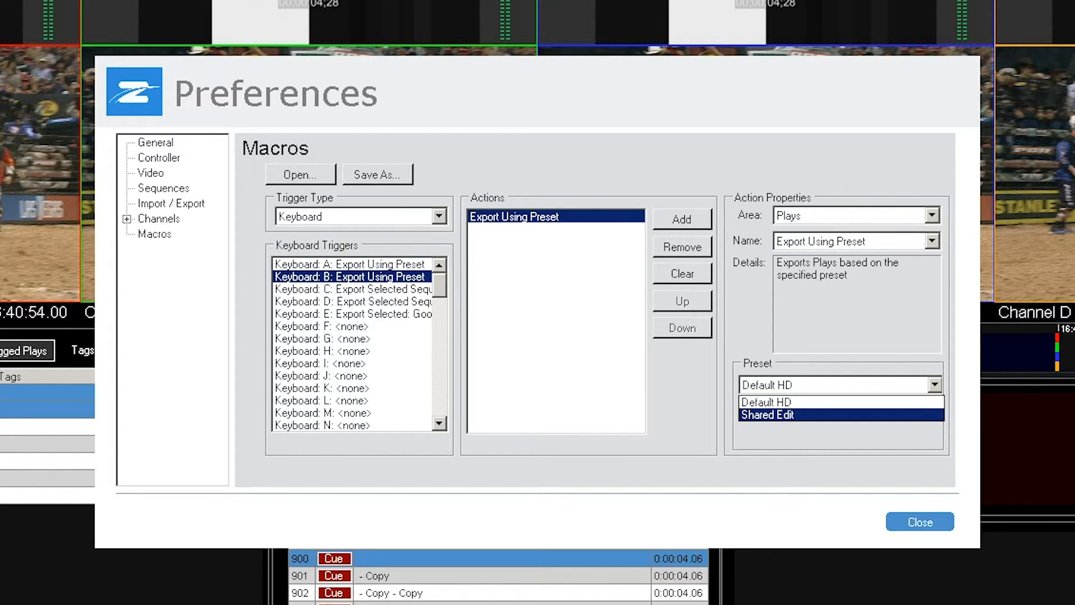
{"action": "left_click", "coordinate": [840, 415]}
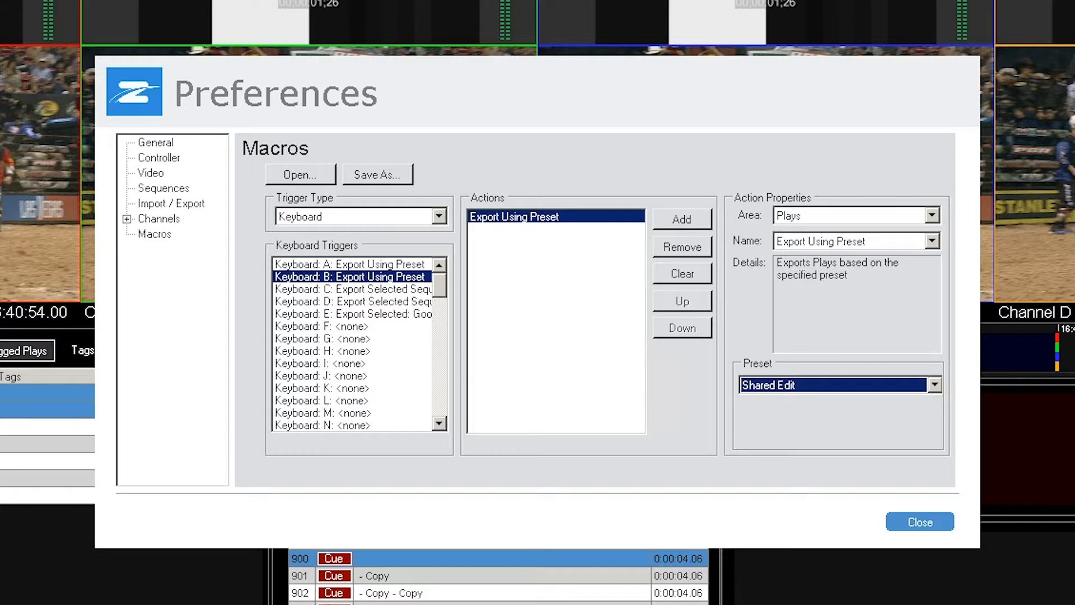
- Set the sequence export preset to Default HD for keyboard trigger C and to Shared Edit for trigger D
{"action": "left_click", "coordinate": [353, 289]}
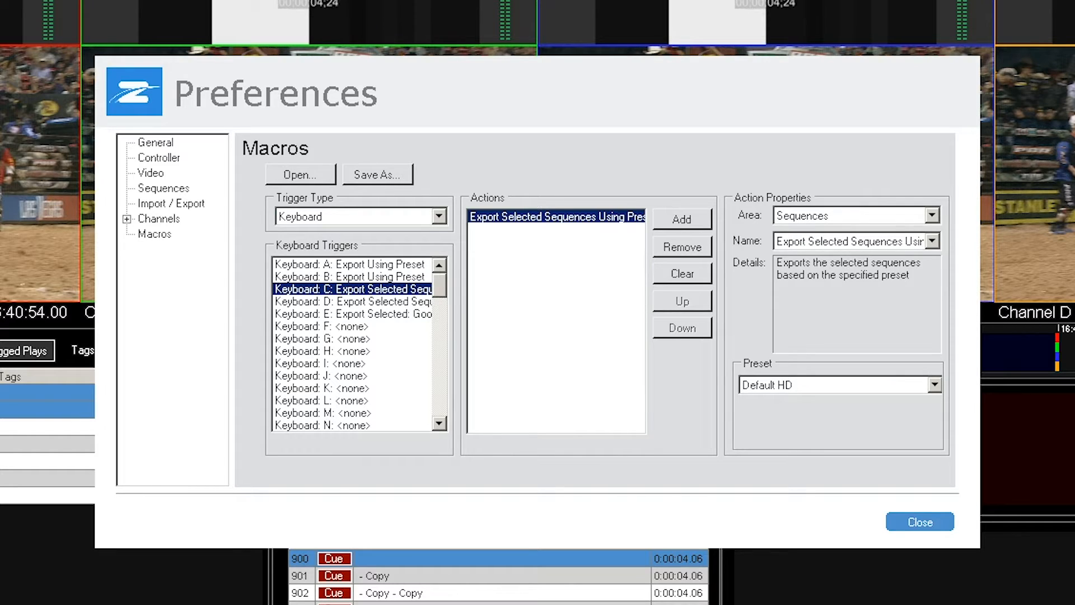
{"action": "left_click", "coordinate": [934, 385]}
{"action": "left_click", "coordinate": [840, 401]}
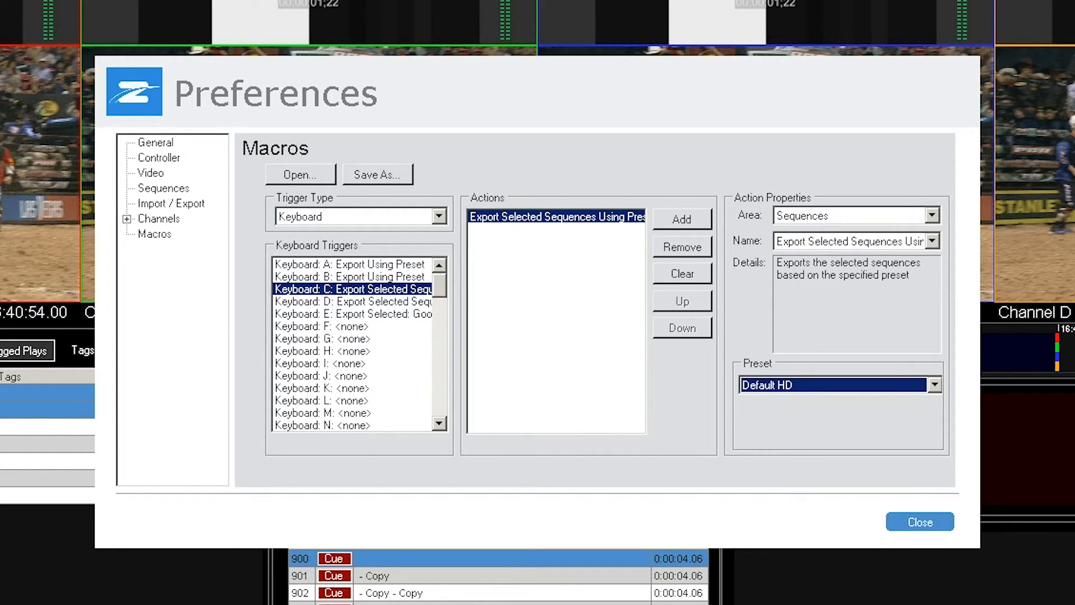
{"action": "left_click", "coordinate": [352, 301]}
{"action": "left_click", "coordinate": [935, 385]}
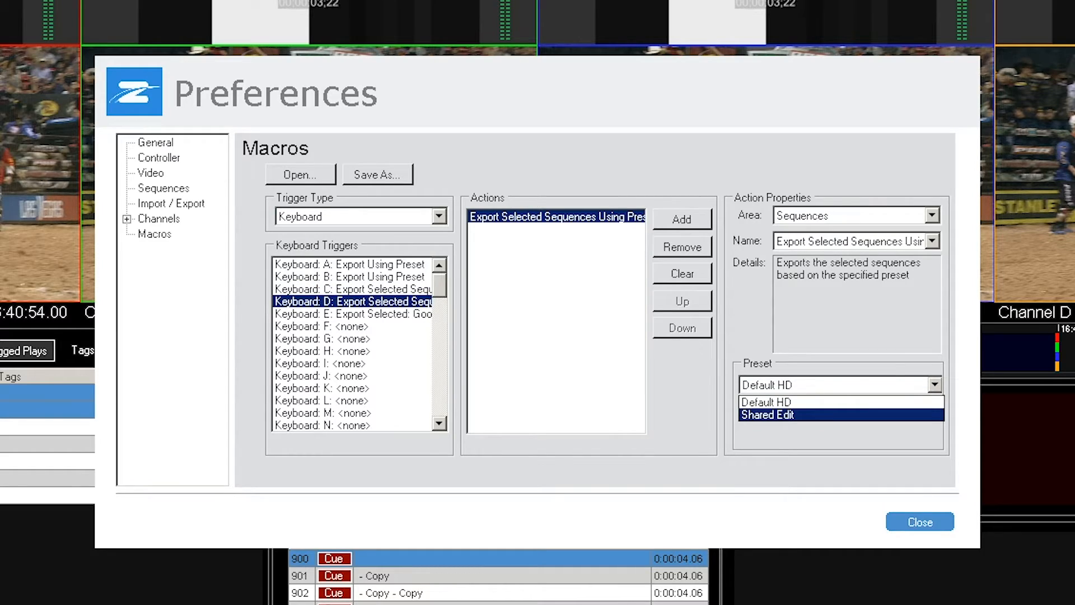
{"action": "left_click", "coordinate": [839, 415]}
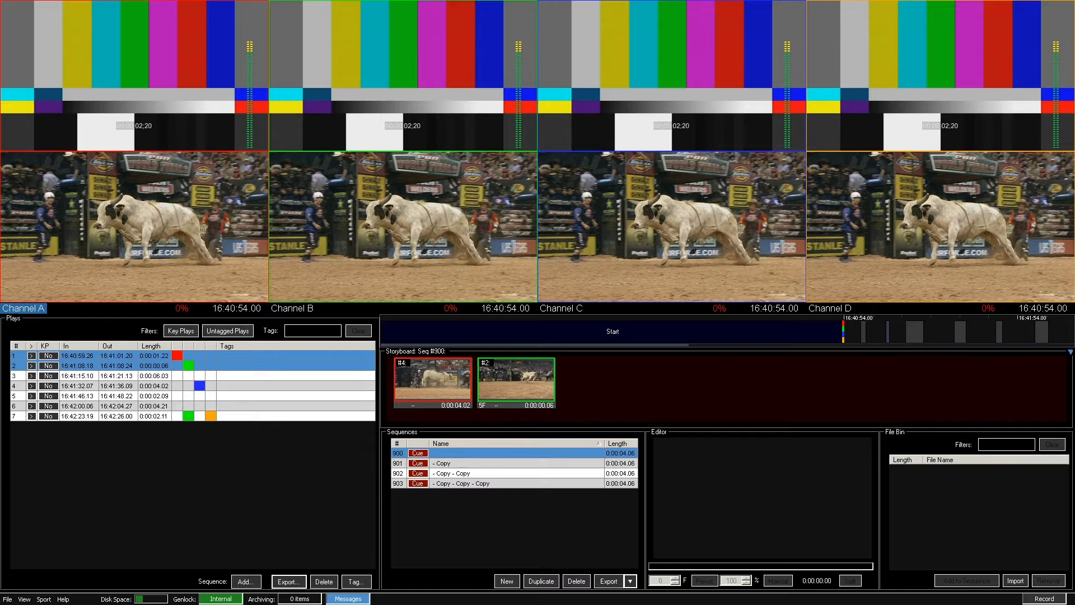
- Select play 7 in the plays list and export it with the Default HD macro
{"action": "left_click", "coordinate": [154, 386]}
{"action": "left_click", "coordinate": [154, 416]}
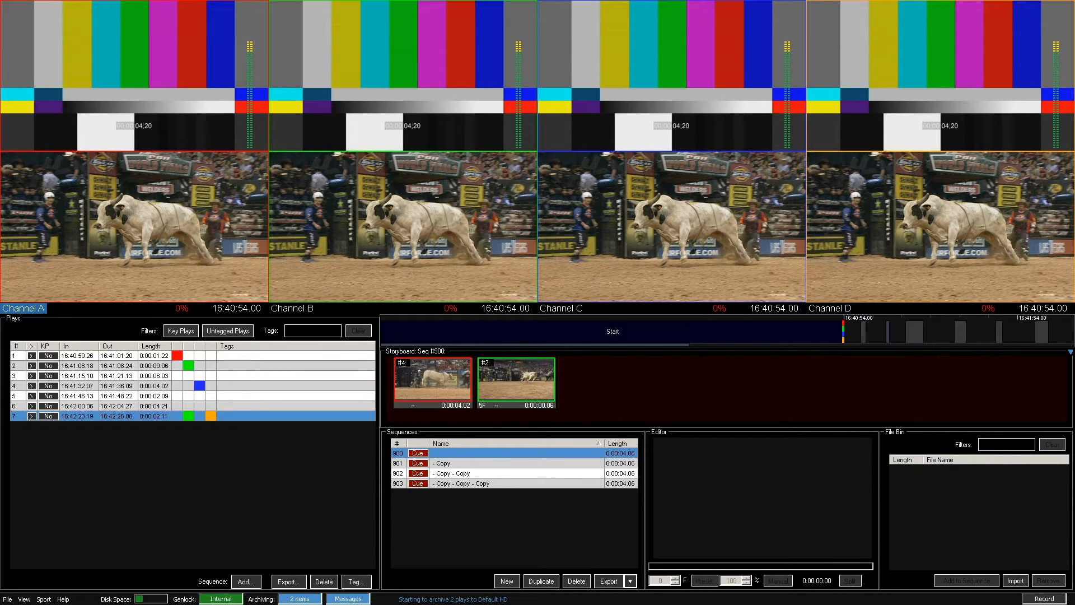